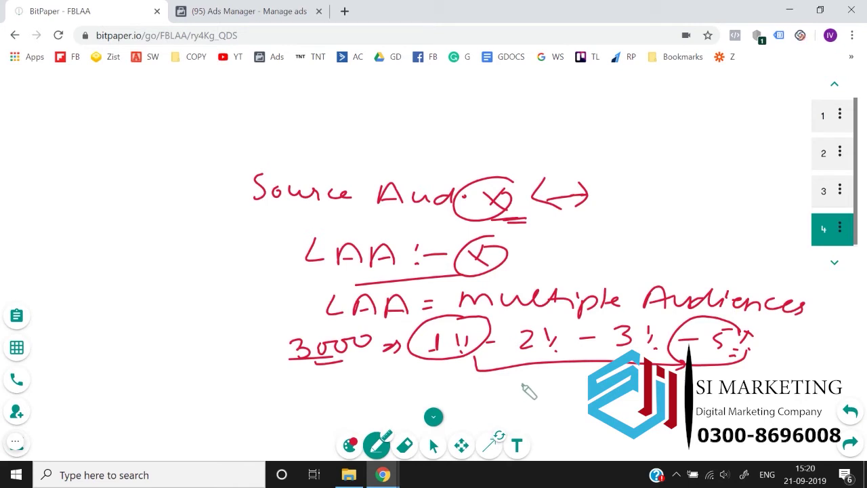
Step: On a blank whiteboard page, handwrite an underlined "5000" with an arrow down to "India" and another arrow to a double-underlined "USA"
left_click(834, 266)
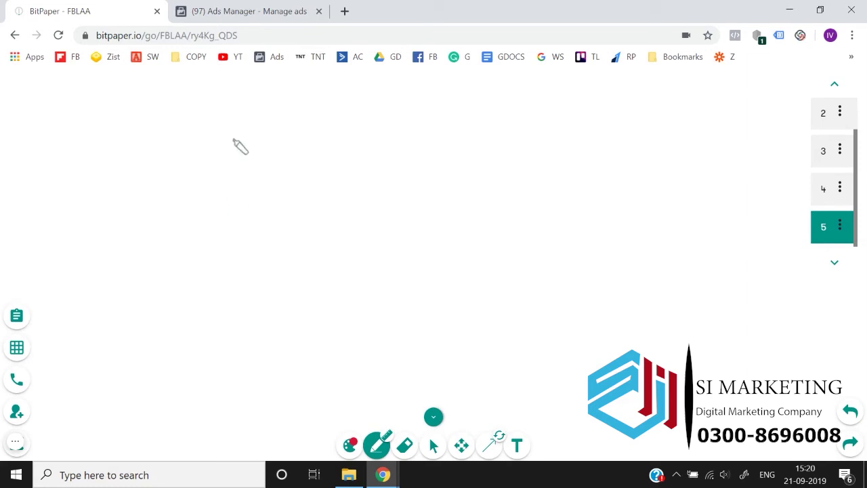
mouse_move(184, 94)
left_mouse_down()
mouse_move(197, 116)
mouse_move(264, 99)
left_mouse_up()
mouse_move(198, 123)
left_mouse_down()
mouse_move(244, 118)
mouse_move(227, 150)
mouse_move(234, 141)
left_mouse_up()
left_click_drag(201, 173, 225, 168)
mouse_move(217, 169)
left_mouse_down()
mouse_move(215, 188)
mouse_move(231, 189)
left_mouse_up()
mouse_move(235, 189)
left_mouse_down()
mouse_move(253, 178)
mouse_move(316, 176)
mouse_move(407, 156)
mouse_move(426, 164)
mouse_move(422, 172)
mouse_move(471, 175)
left_mouse_up()
left_click(328, 171)
left_click_drag(450, 169, 466, 169)
mouse_move(408, 184)
left_mouse_down()
mouse_move(468, 180)
mouse_move(462, 185)
left_mouse_up()
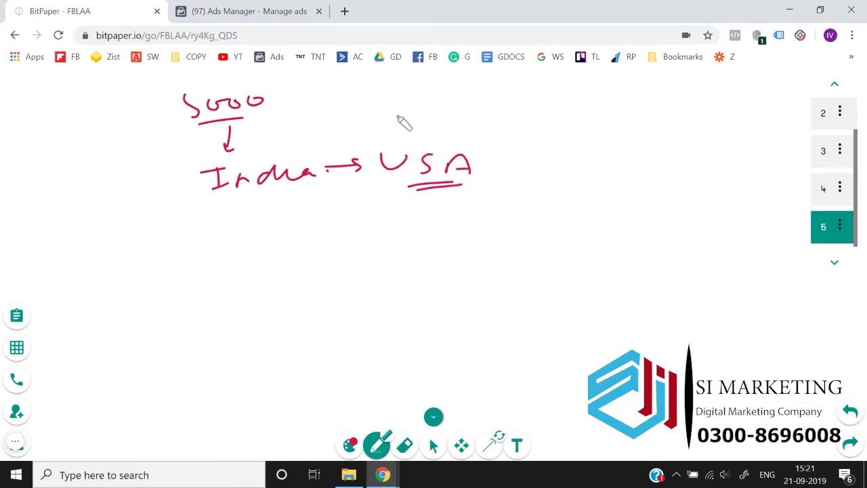
Step: Handwrite "LAA" with an underline above "USA" and draw a check mark beside "USA"
mouse_move(402, 118)
left_mouse_down()
mouse_move(416, 135)
mouse_move(447, 139)
left_mouse_up()
left_click_drag(434, 134, 478, 138)
left_click_drag(463, 133, 482, 140)
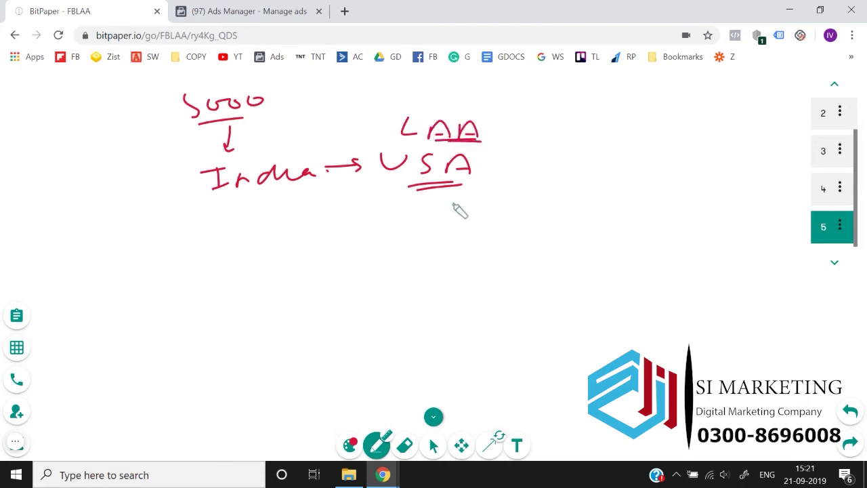
mouse_move(493, 172)
left_mouse_down()
mouse_move(496, 182)
mouse_move(536, 169)
left_mouse_up()
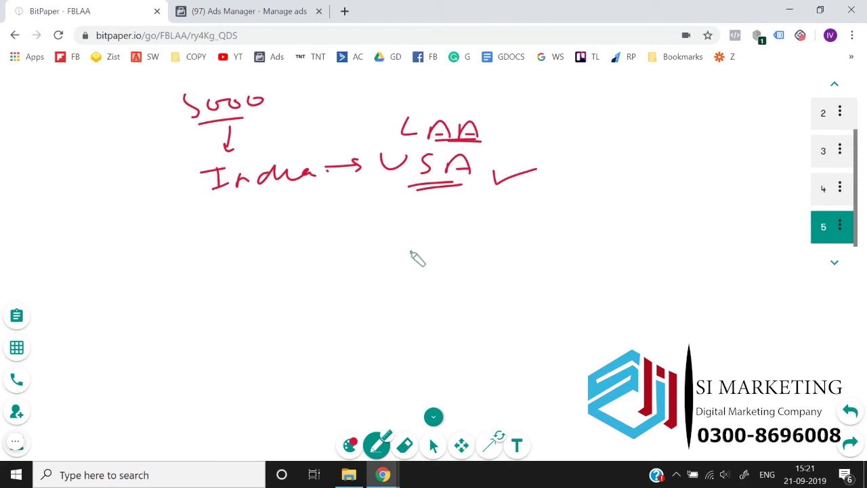
Step: Switch to Facebook Ads Manager, open Audiences and change to the marketing ad account
left_click(281, 9)
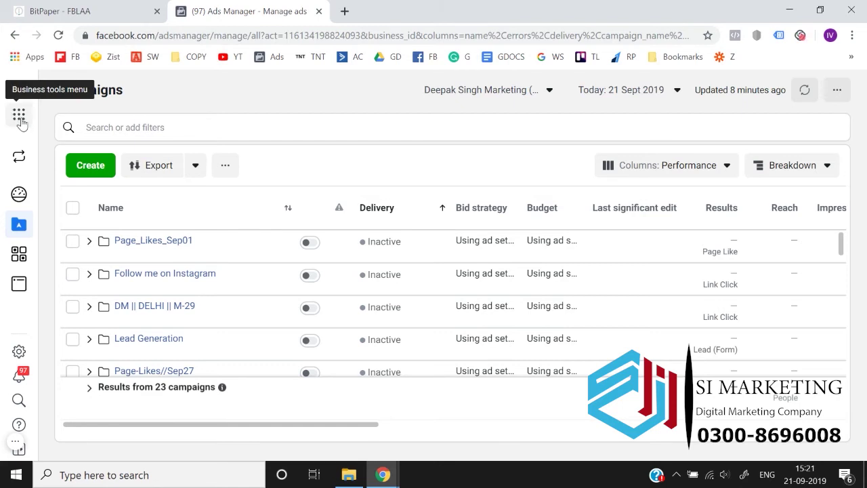
left_click(19, 114)
left_click(188, 171)
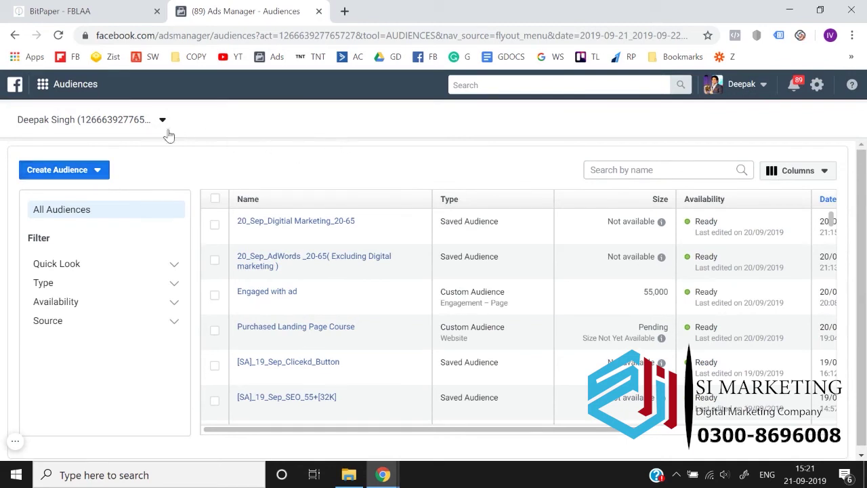
left_click(140, 129)
left_click(129, 254)
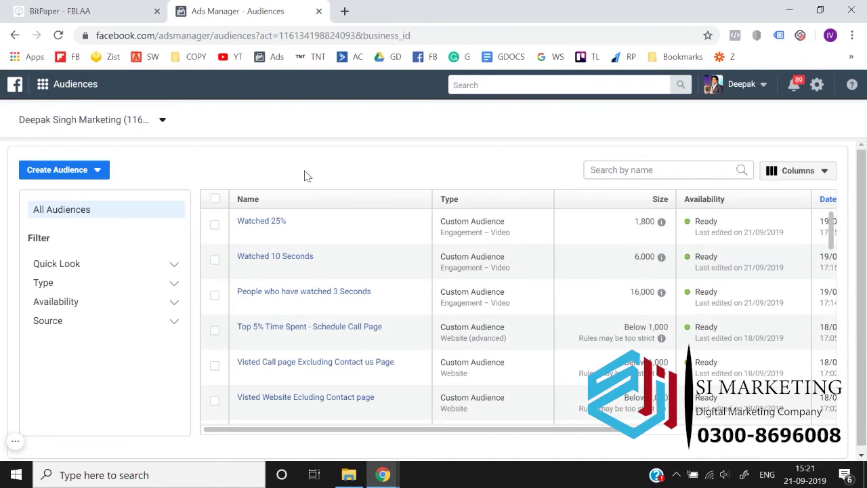
Step: Start a new lookalike audience and choose the 25% Video engagement audience from the other sources as its source
left_click(72, 175)
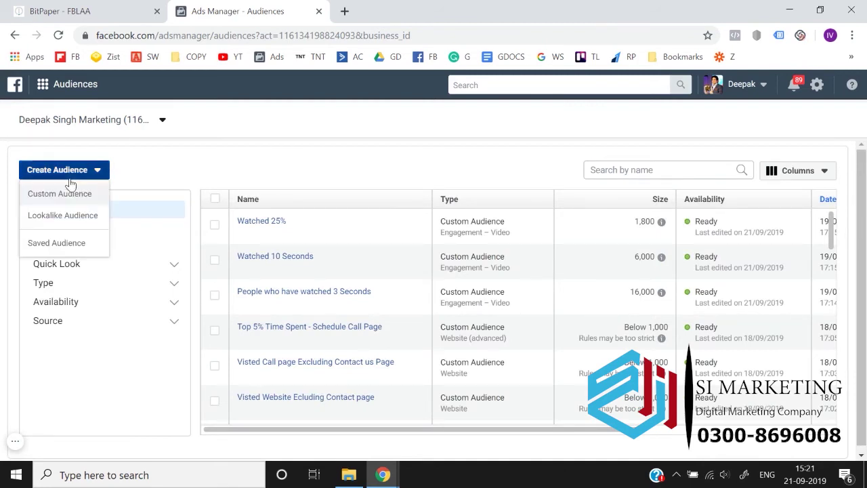
left_click(87, 222)
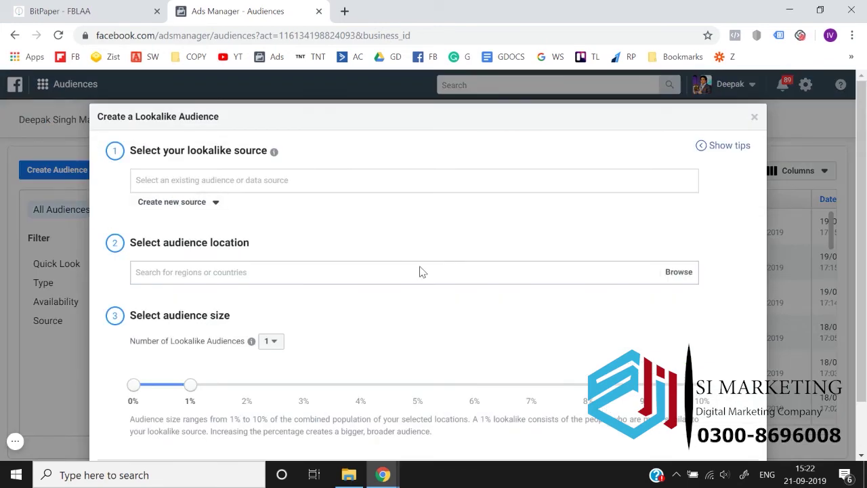
left_click(234, 181)
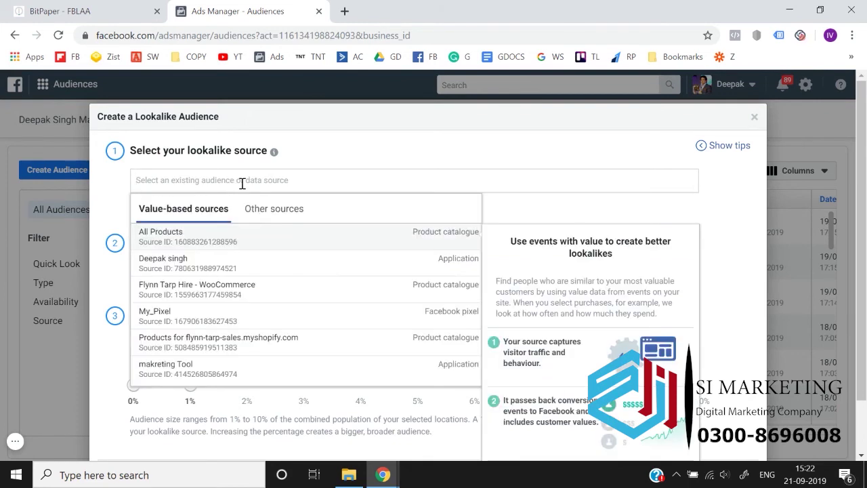
left_click(269, 211)
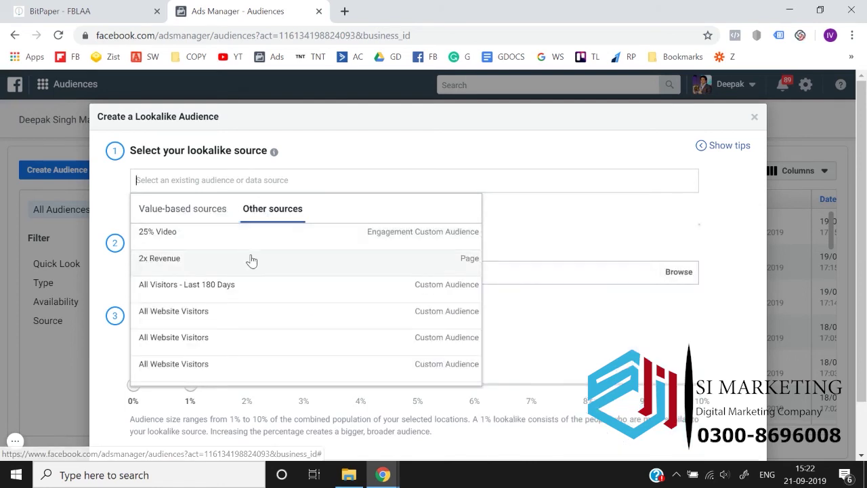
scroll(250, 259, "down", 3)
scroll(251, 261, "down", 10)
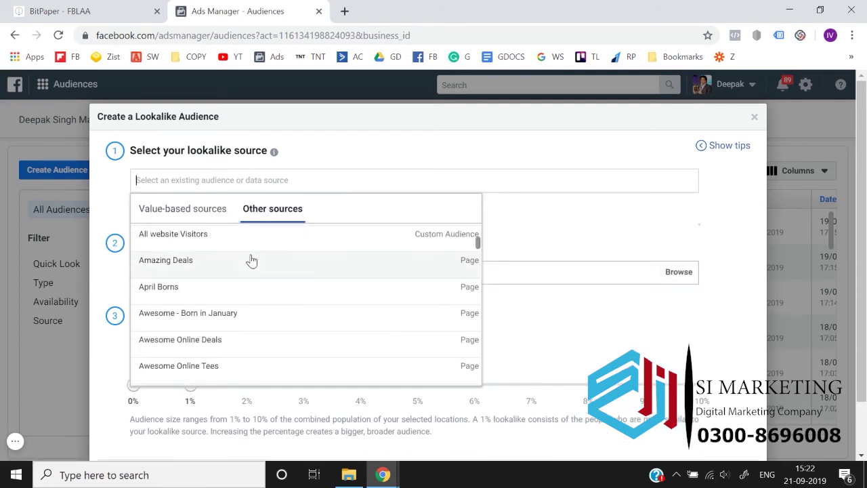
scroll(251, 261, "down", 10)
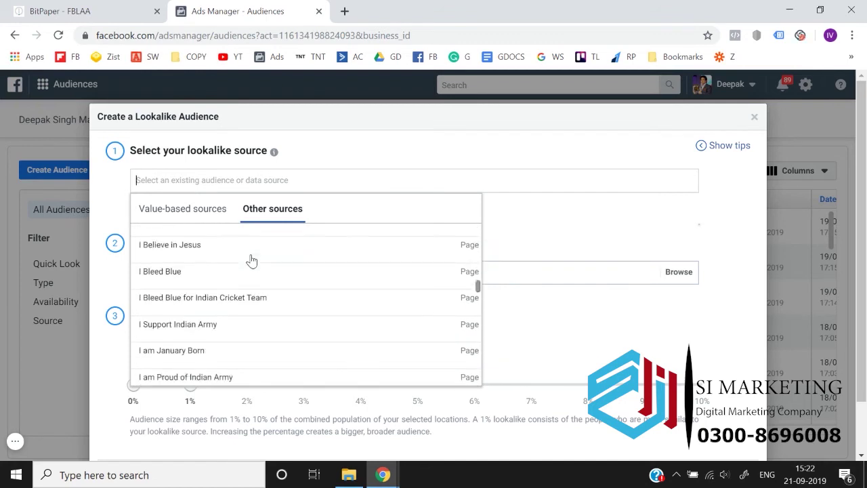
scroll(250, 261, "up", 20)
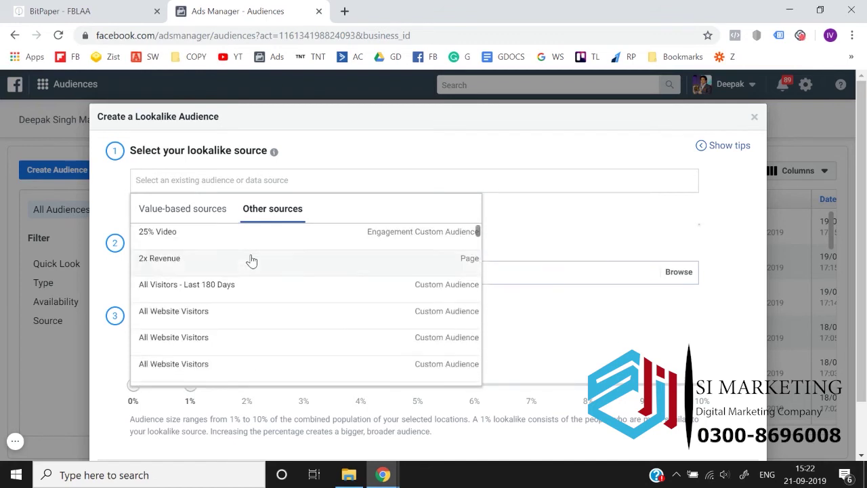
right_click(199, 248)
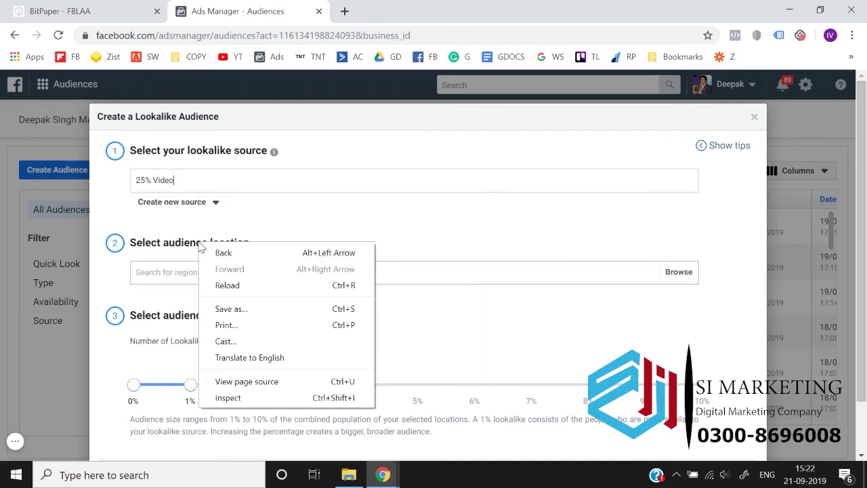
left_click(194, 226)
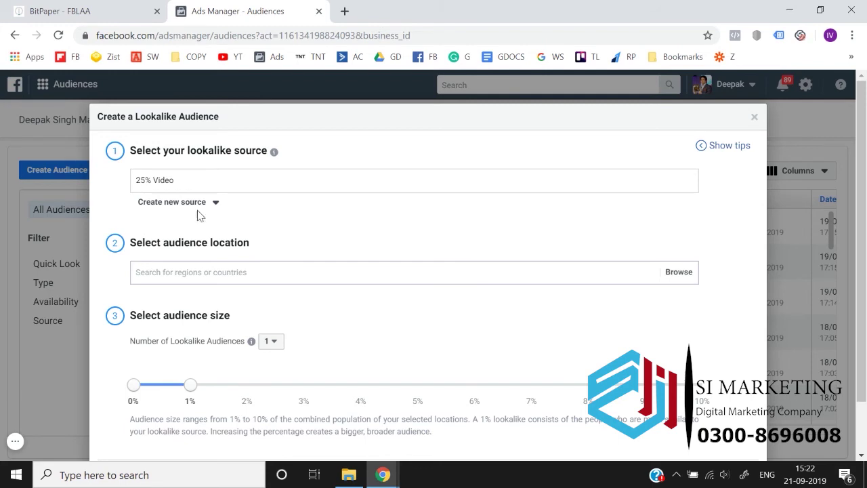
left_click(217, 186)
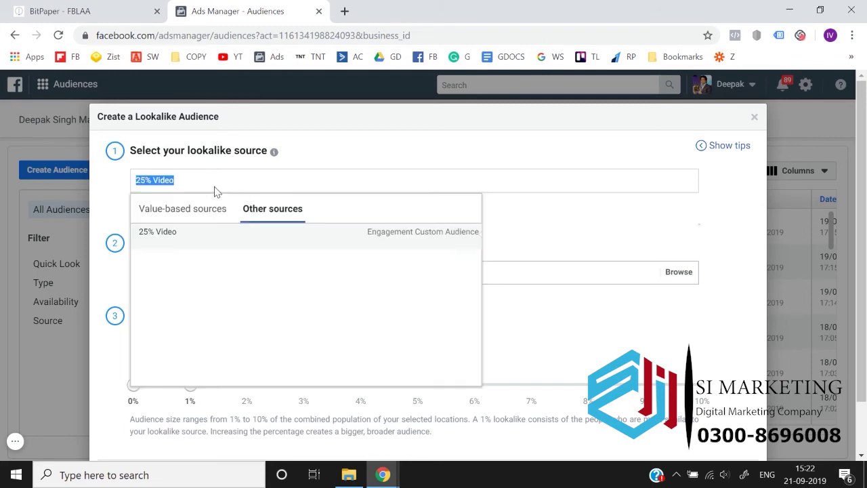
left_click(109, 202)
Step: Set the lookalike audience's location to India
scroll(234, 288, "down", 1)
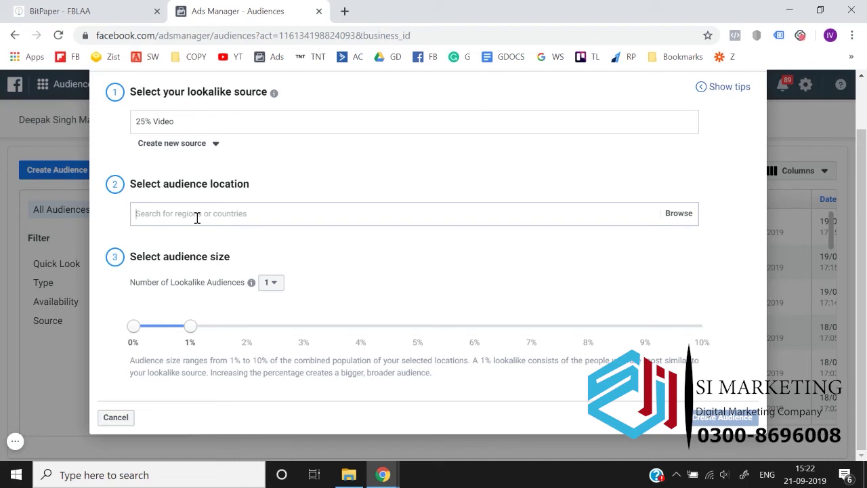
type("india")
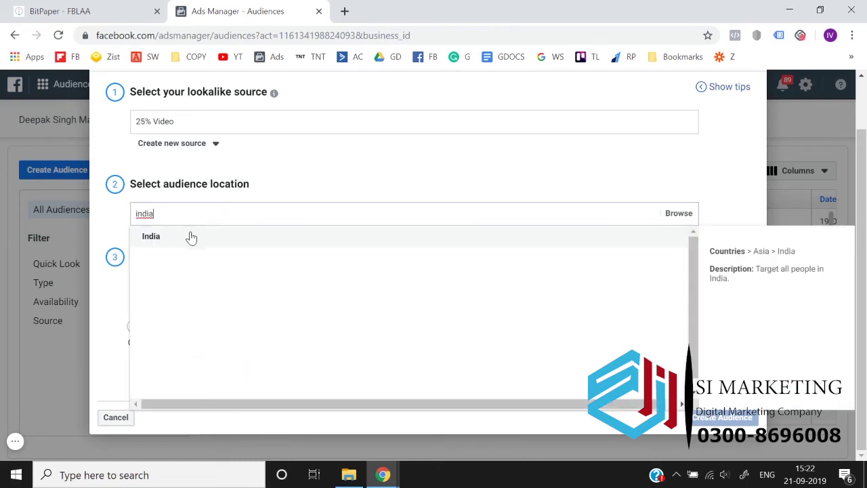
left_click(193, 236)
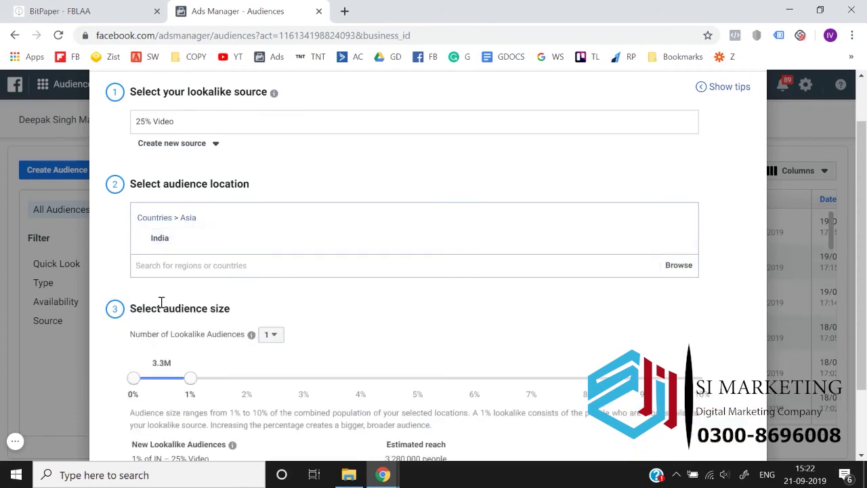
Step: Keep the audience size at 1% with a single lookalike audience and create it
scroll(161, 302, "down", 3)
mouse_move(190, 293)
left_mouse_down()
mouse_move(603, 298)
mouse_move(191, 296)
left_mouse_up()
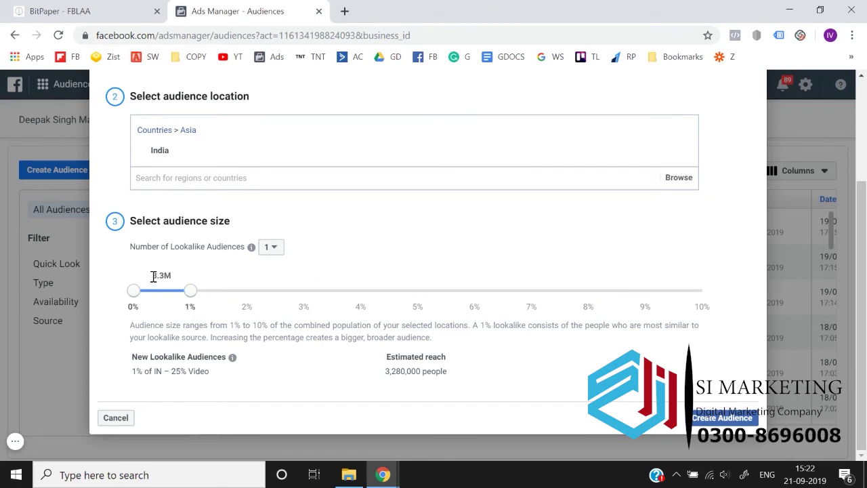
left_click_drag(154, 275, 247, 294)
left_click_drag(180, 275, 182, 303)
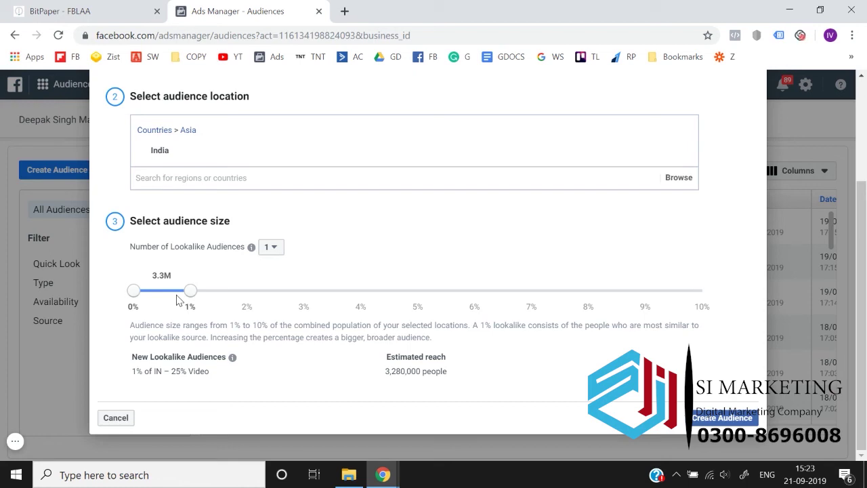
left_click(720, 418)
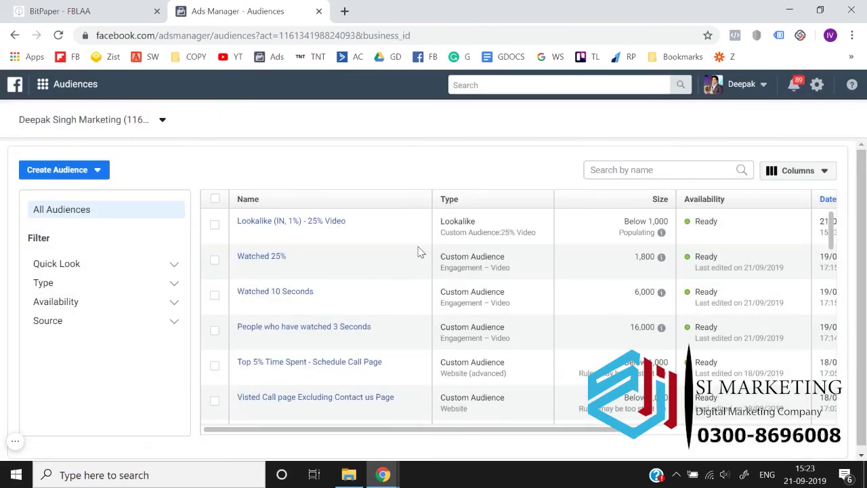
left_click(57, 170)
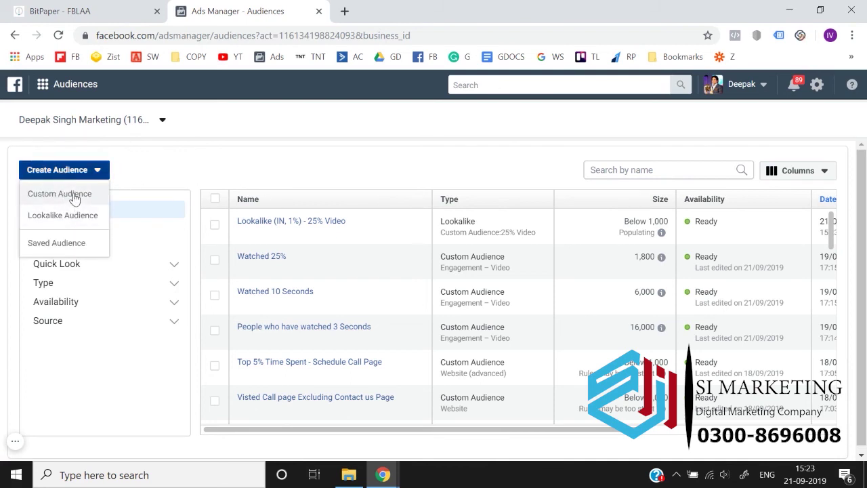
left_click(71, 194)
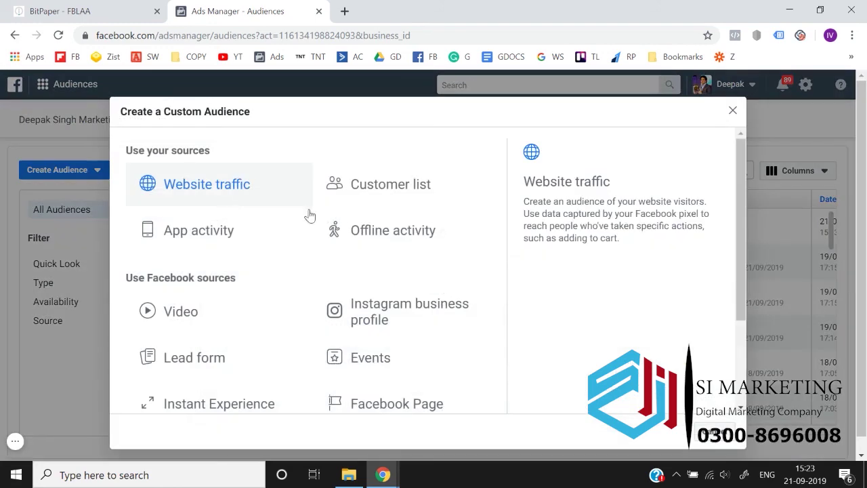
left_click(733, 110)
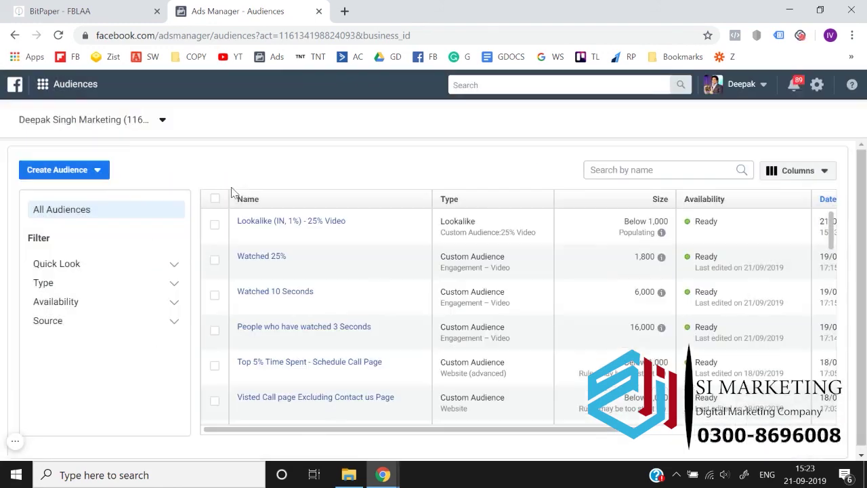
Step: Start another lookalike audience and choose the All Website Visitors custom audience from the other sources as its source
left_click(91, 174)
left_click(83, 216)
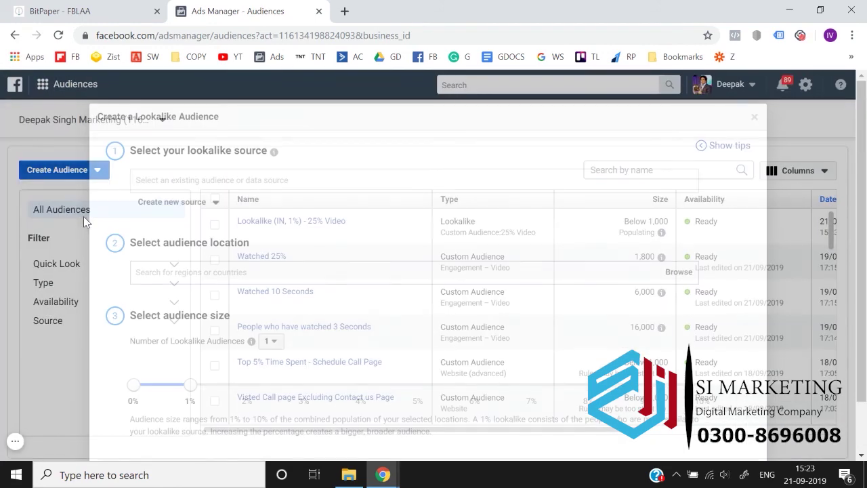
left_click(248, 181)
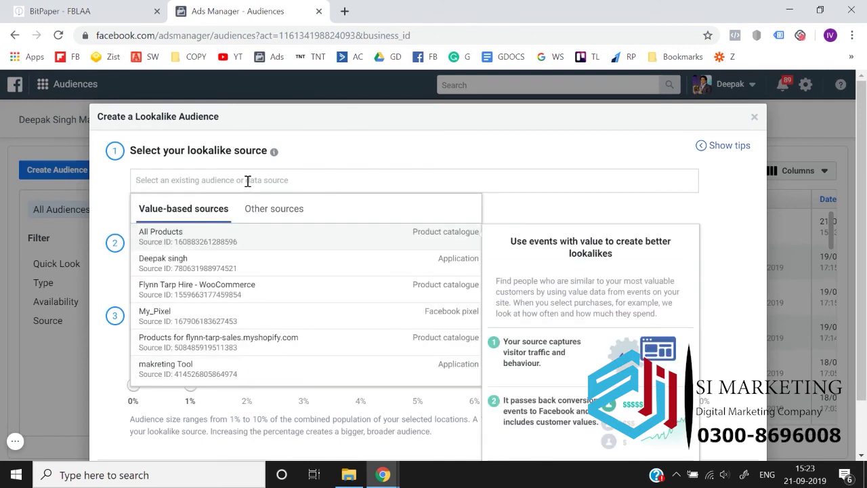
type("vivi")
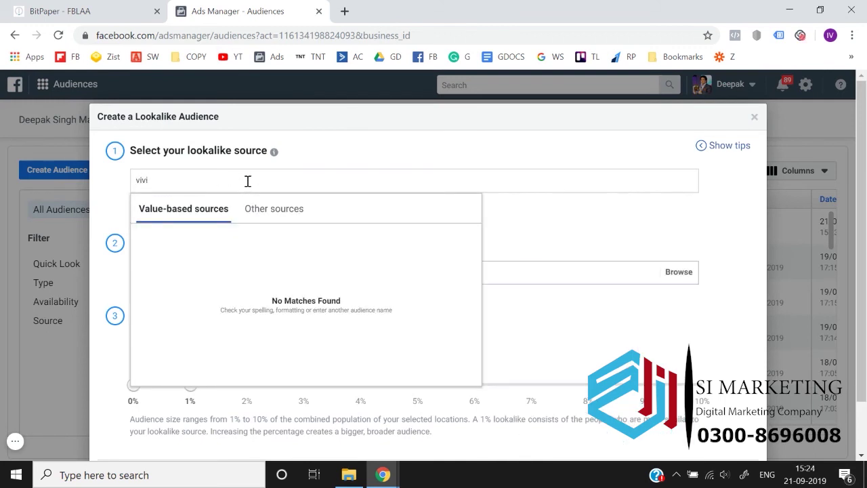
left_click(284, 209)
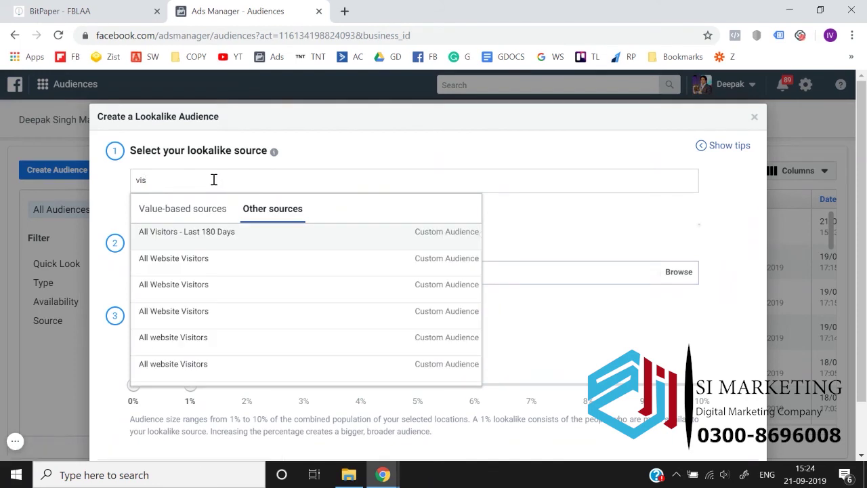
left_click(210, 262)
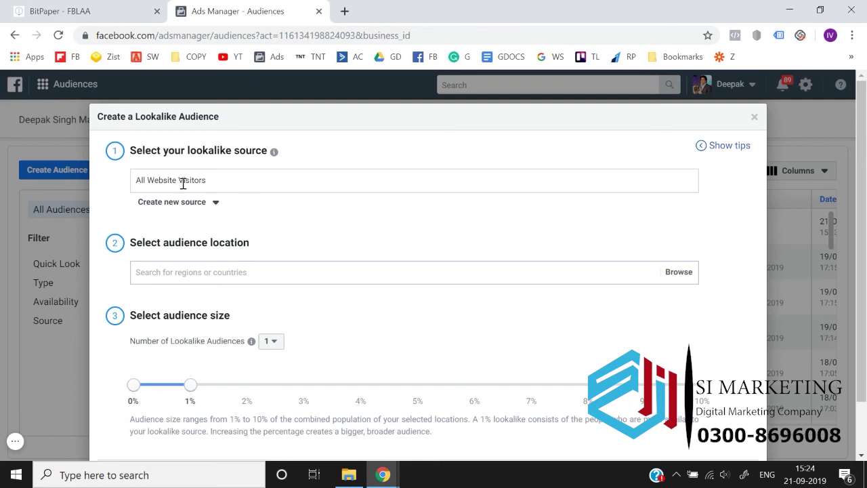
Step: Set the new lookalike audience's location to United States
left_click(191, 273)
type("idnia")
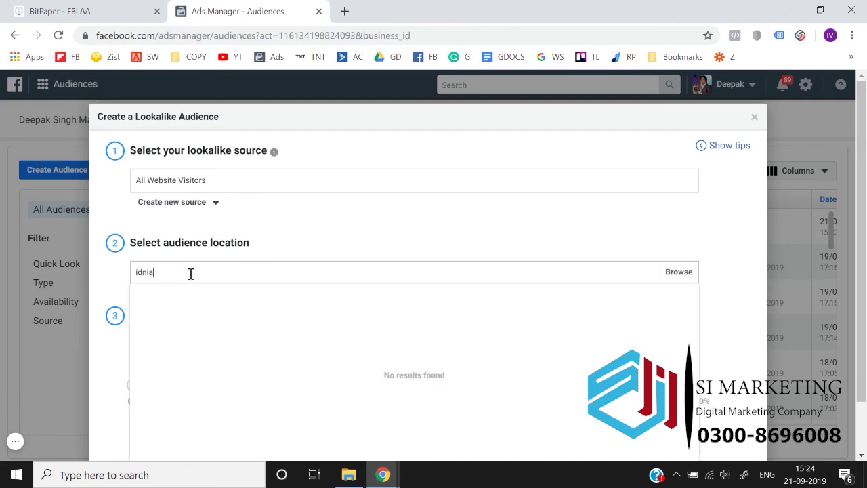
key("ctrl+a")
type("unite")
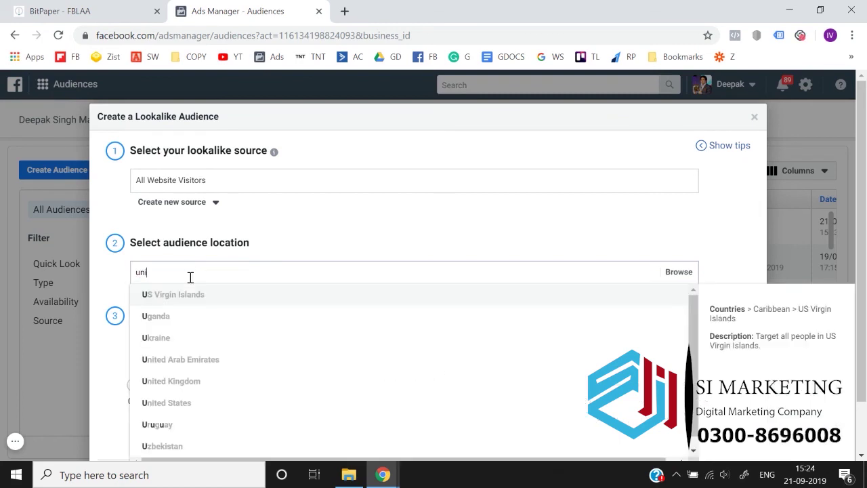
left_click(183, 341)
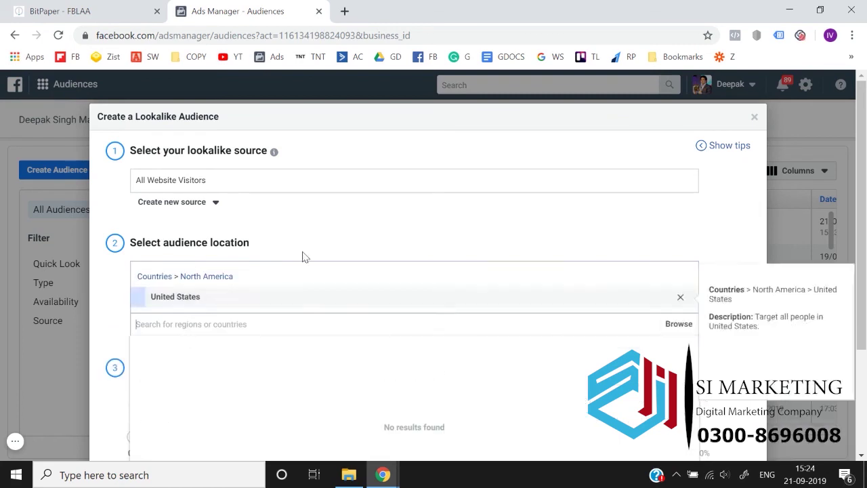
scroll(326, 244, "down", 1)
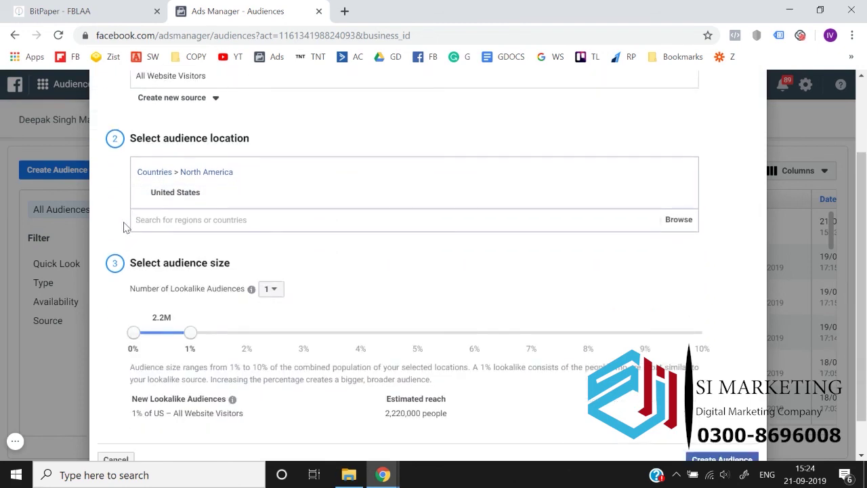
Step: Create the single United States lookalike audience from All Website Visitors at the 1% size
scroll(124, 227, "down", 1)
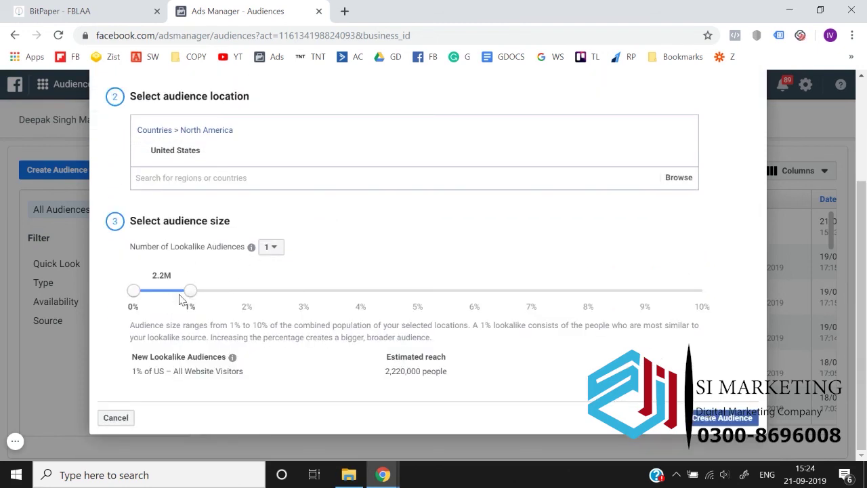
left_click(736, 420)
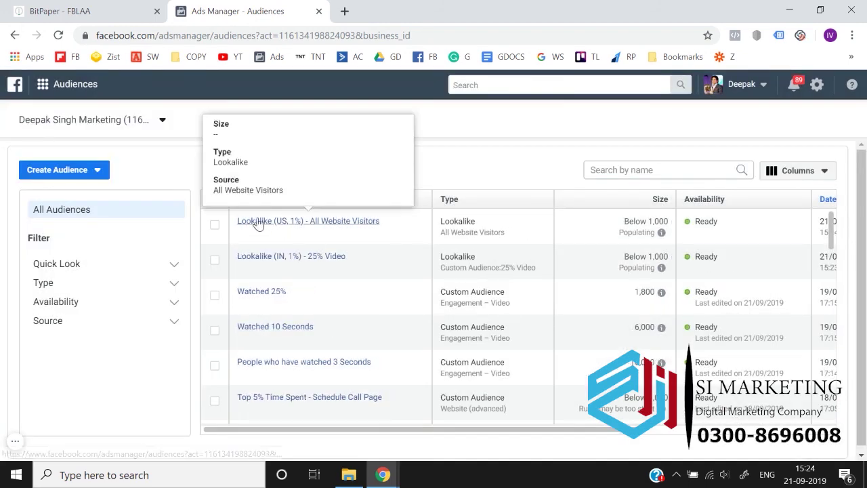
Step: Start another lookalike audience and choose the Awesome - Born in January page from the other sources as its source
left_click(82, 173)
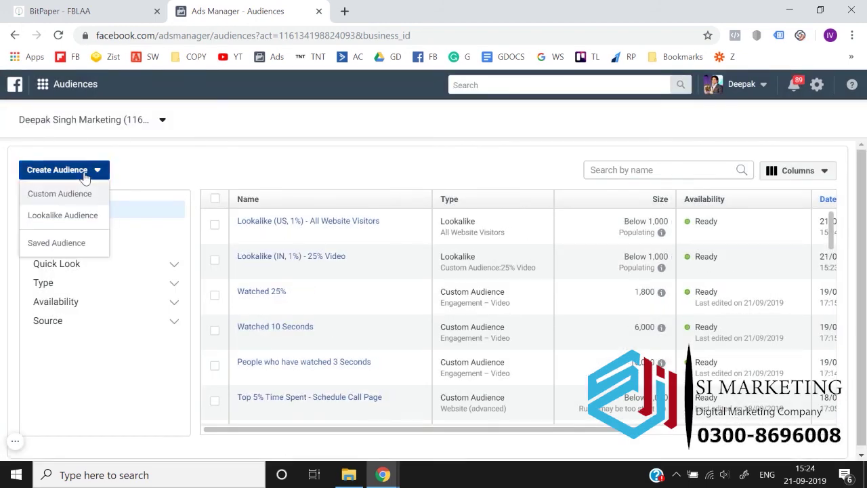
left_click(74, 217)
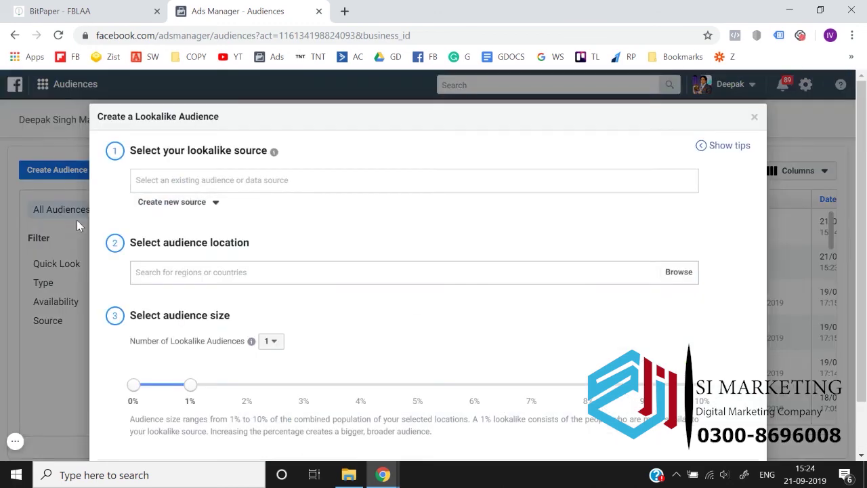
left_click(222, 180)
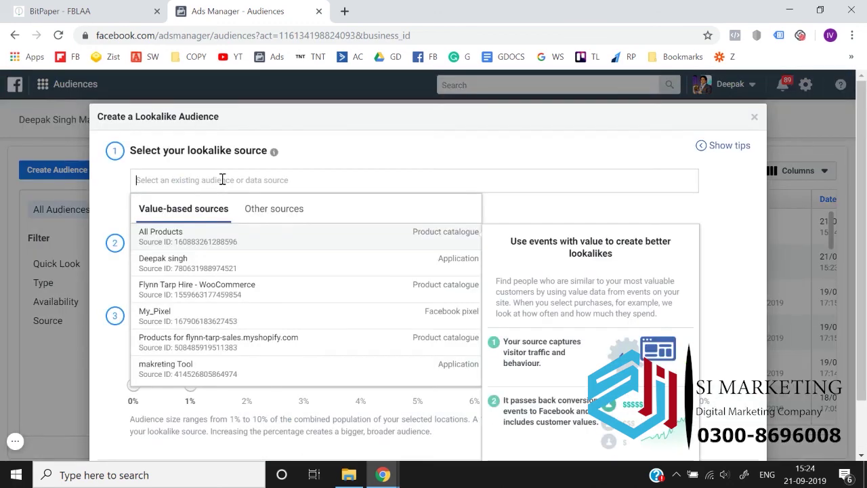
left_click(267, 212)
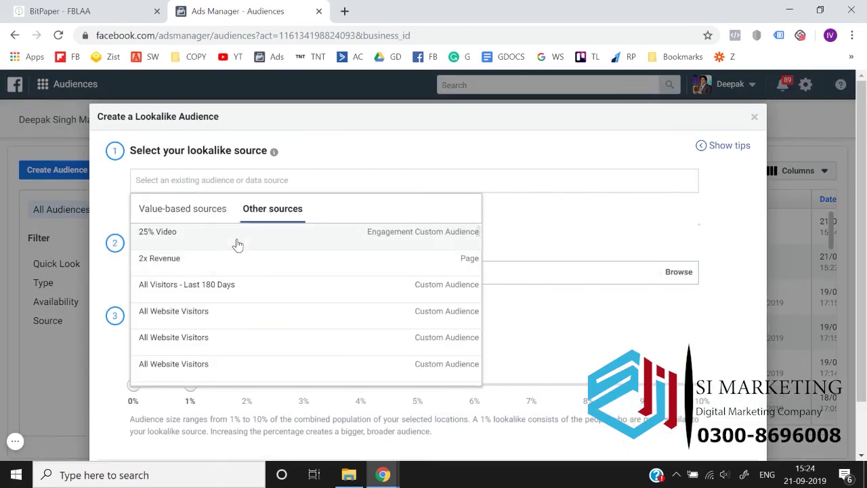
scroll(233, 330, "down", 2)
scroll(233, 330, "down", 3)
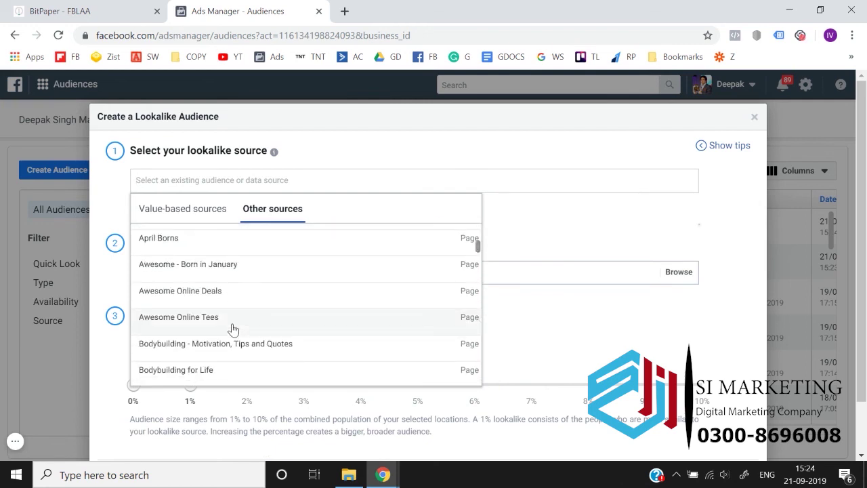
left_click(235, 267)
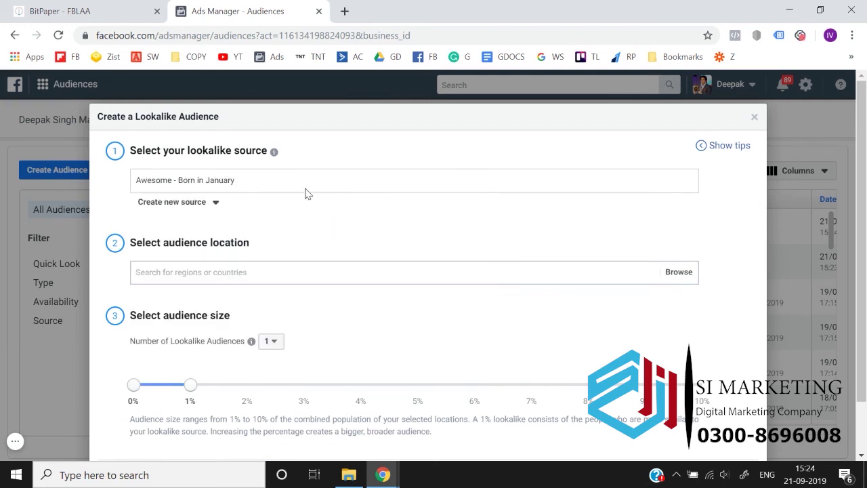
Step: Set the location of the Awesome - Born in January lookalike audience to India
scroll(311, 221, "down", 1)
left_click(230, 212)
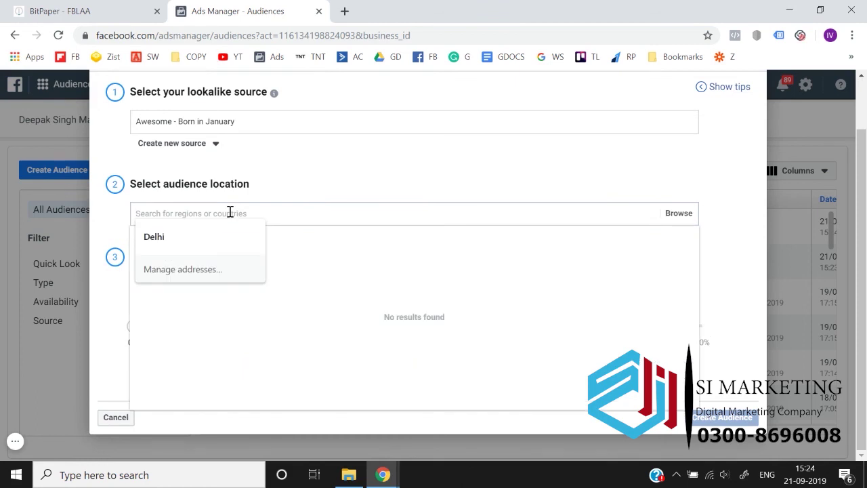
type("india")
left_click(209, 245)
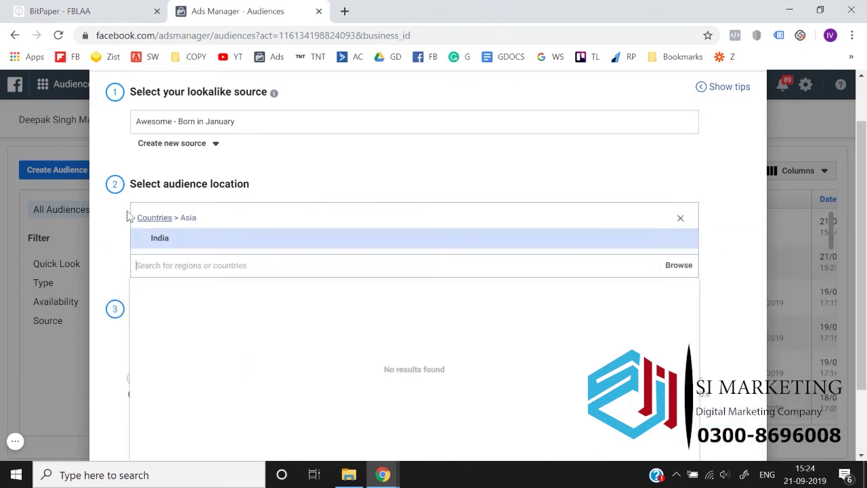
Step: Set the number of lookalike audiences to 3, splitting the size range into 1% bands up to 3%
scroll(232, 333, "down", 1)
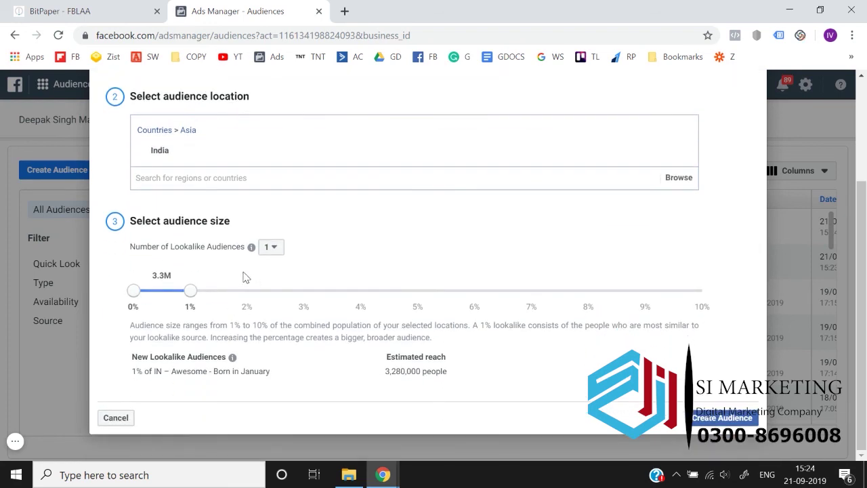
left_click_drag(196, 248, 244, 247)
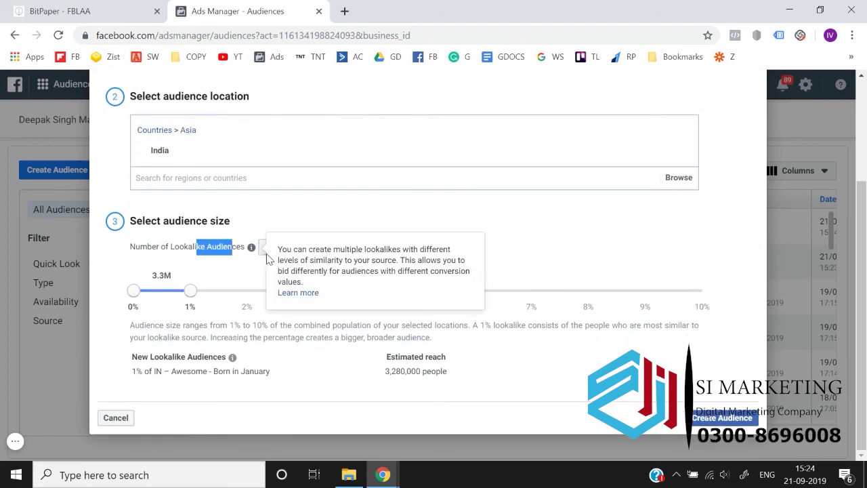
left_click(284, 226)
left_click(271, 246)
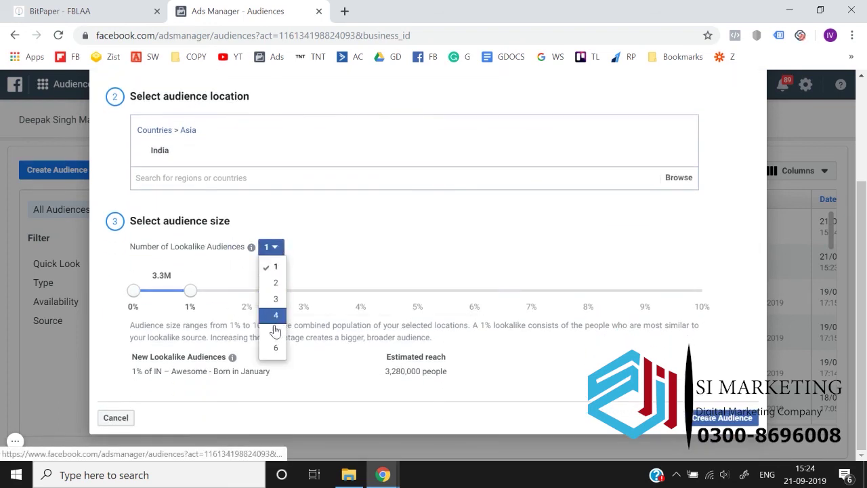
left_click(276, 298)
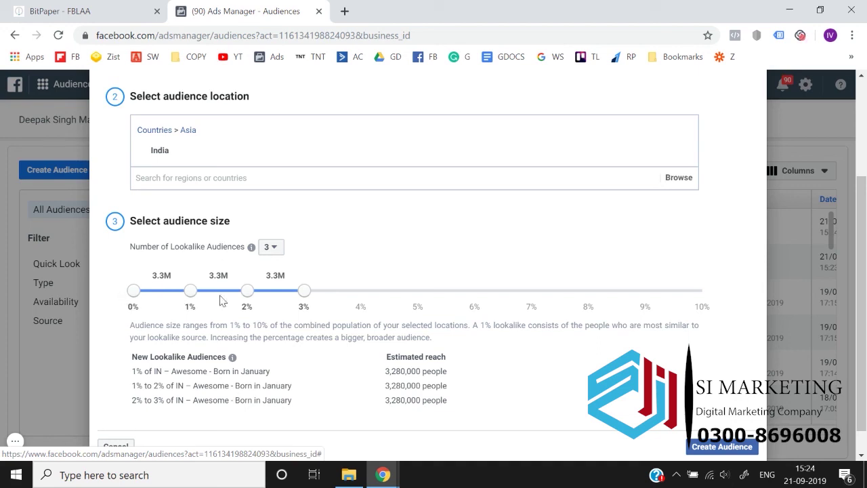
Step: Try to create the three India lookalike audiences from Awesome - Born in January, and close the creation dialog
left_click_drag(136, 372, 244, 386)
scroll(383, 379, "down", 1)
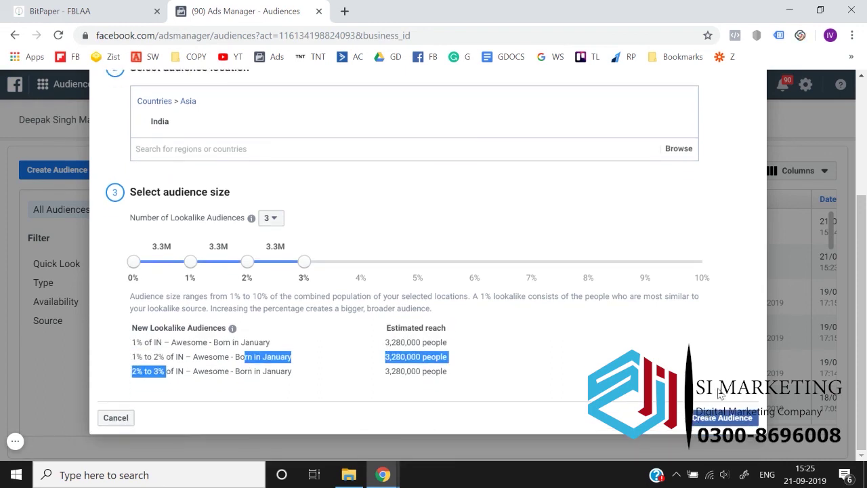
left_click(741, 415)
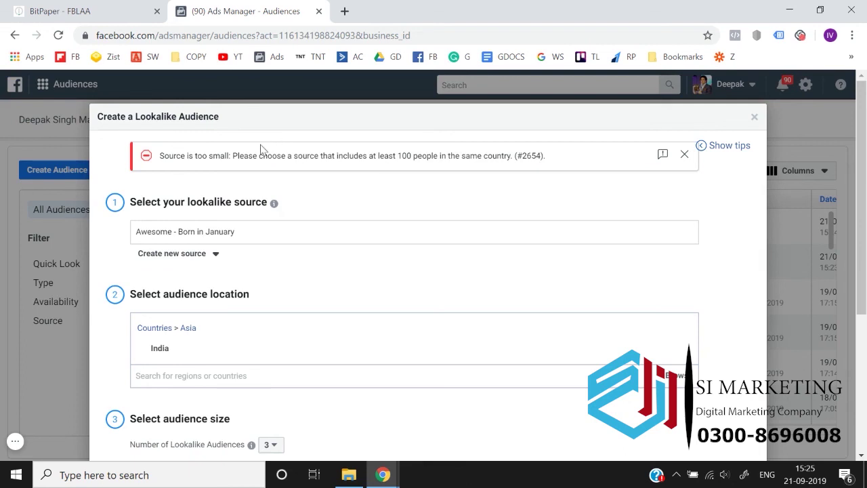
left_click_drag(237, 156, 395, 155)
left_click(396, 154)
left_click(754, 119)
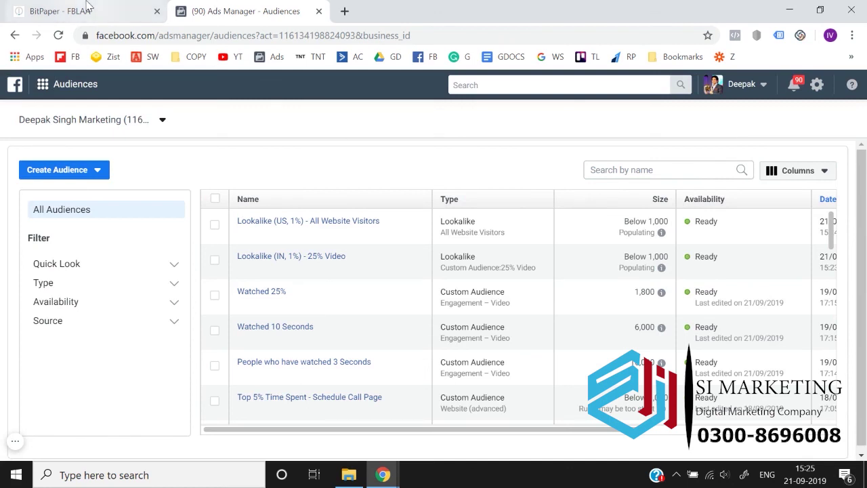
Step: Switch to the BitPaper whiteboard and review the lookalike audience notes across its pages, ending on page 5
left_click(68, 11)
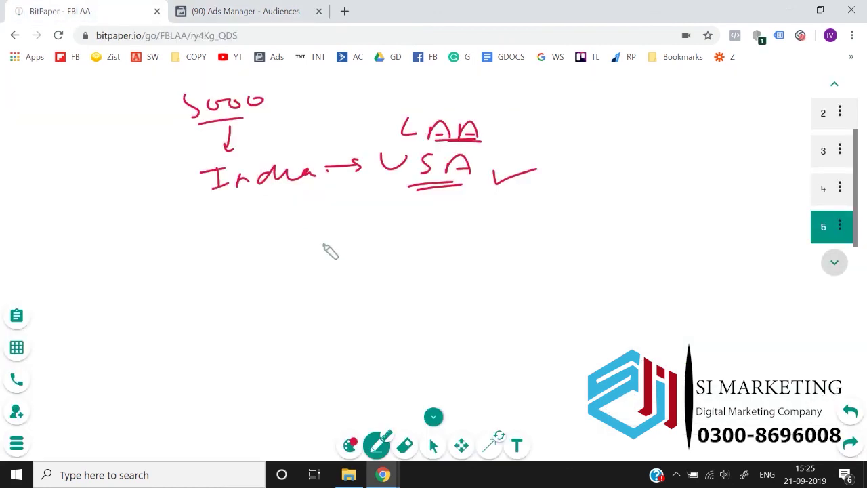
left_click(838, 83)
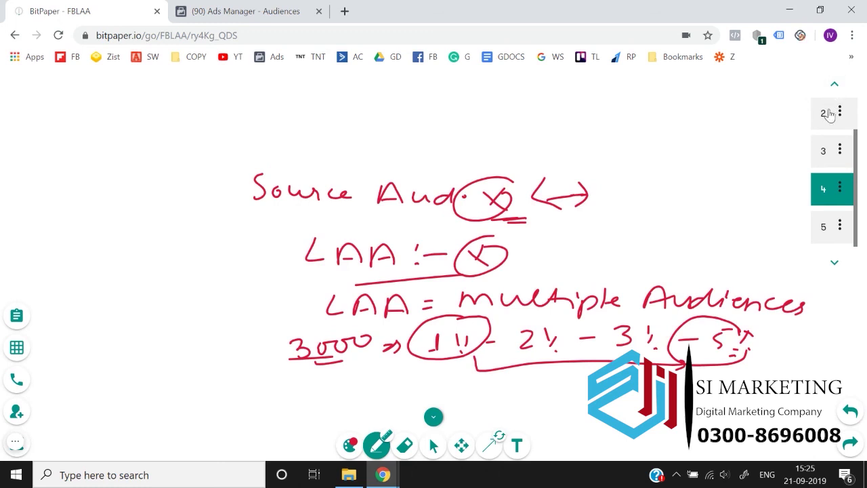
left_click(832, 111)
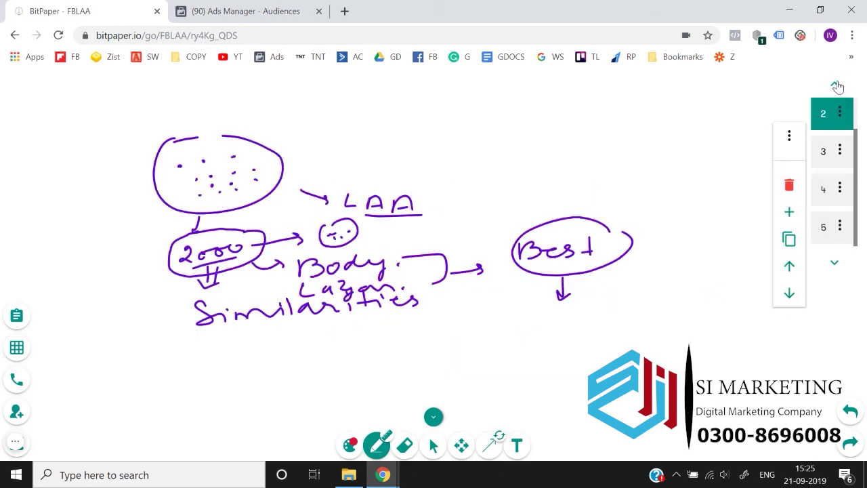
left_click(835, 84)
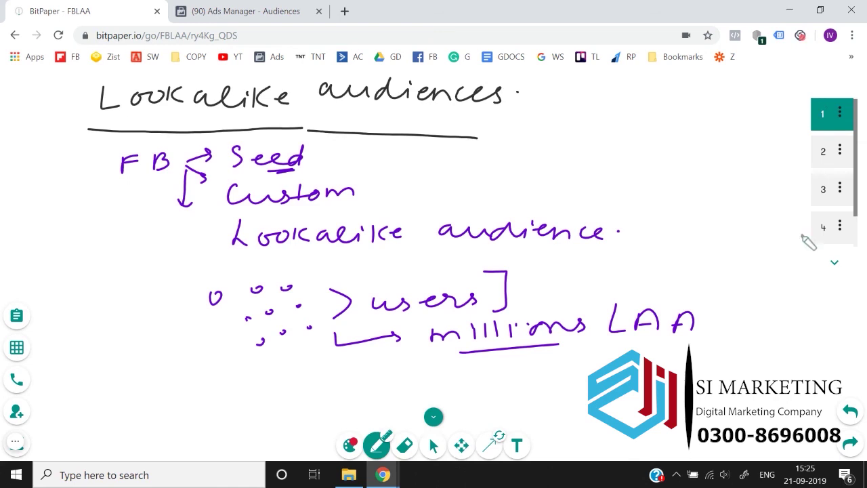
left_click(835, 263)
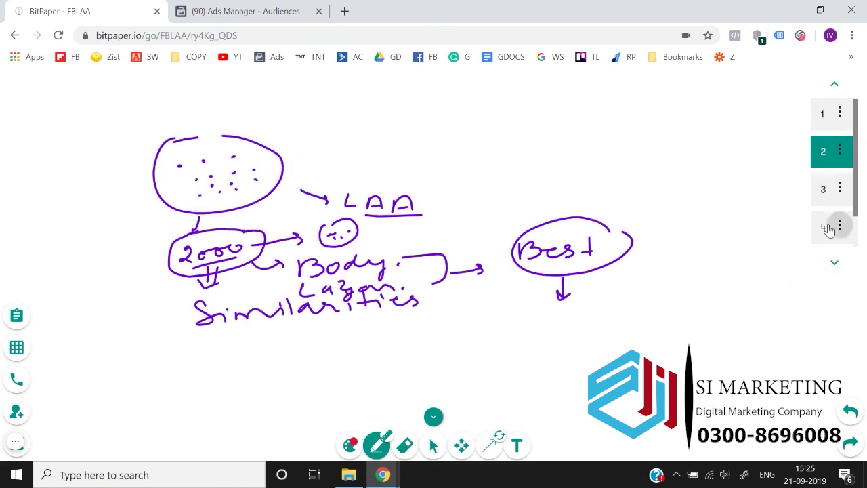
left_click(829, 229)
left_click(835, 265)
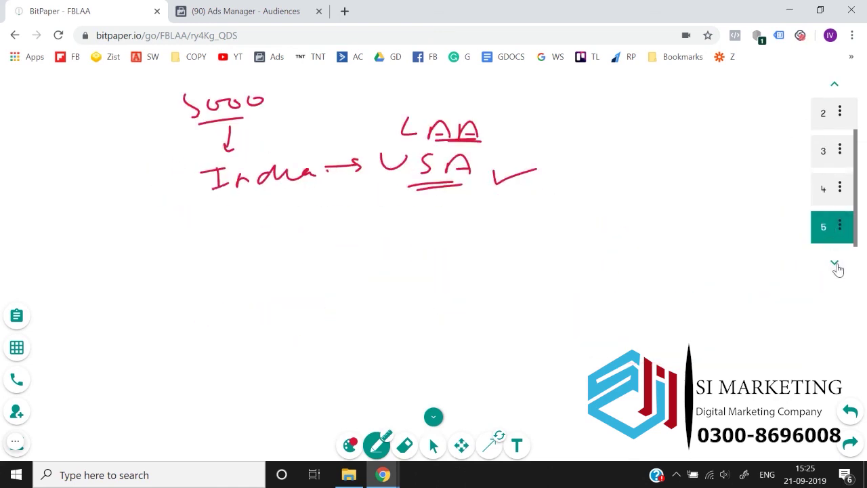
Step: Return from the BitPaper whiteboard to the audience list in Ads Manager
left_click(263, 8)
left_click(112, 13)
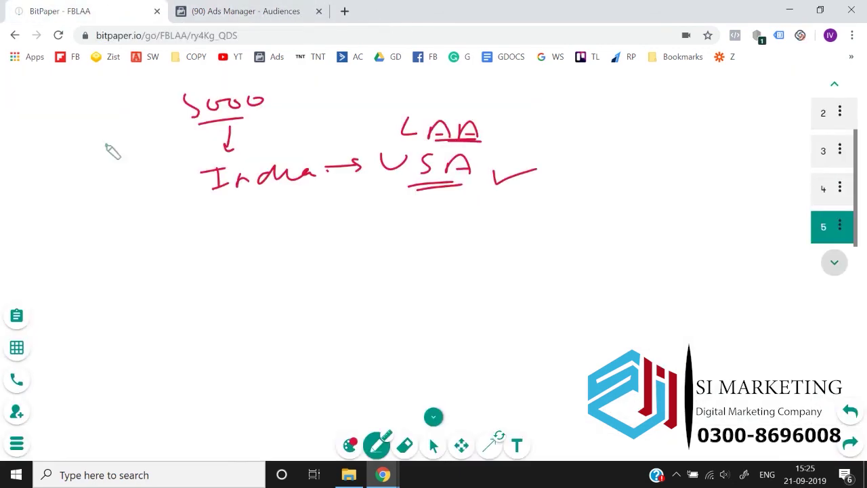
key("ctrl+Tab")
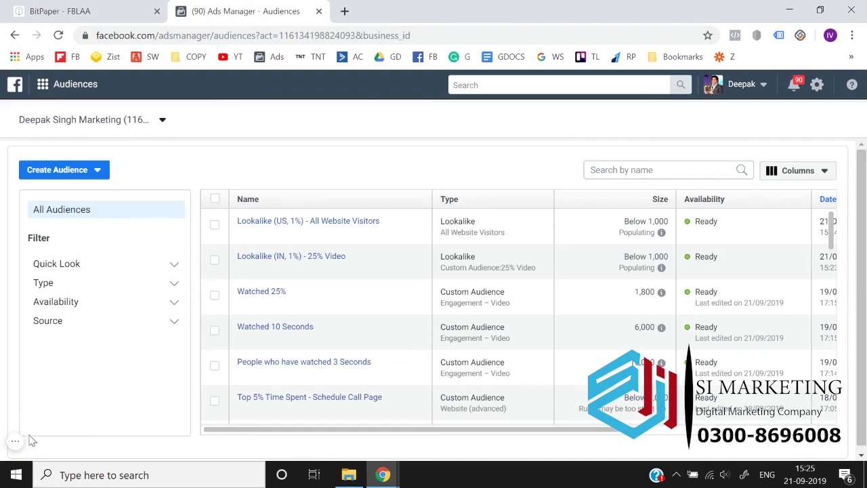